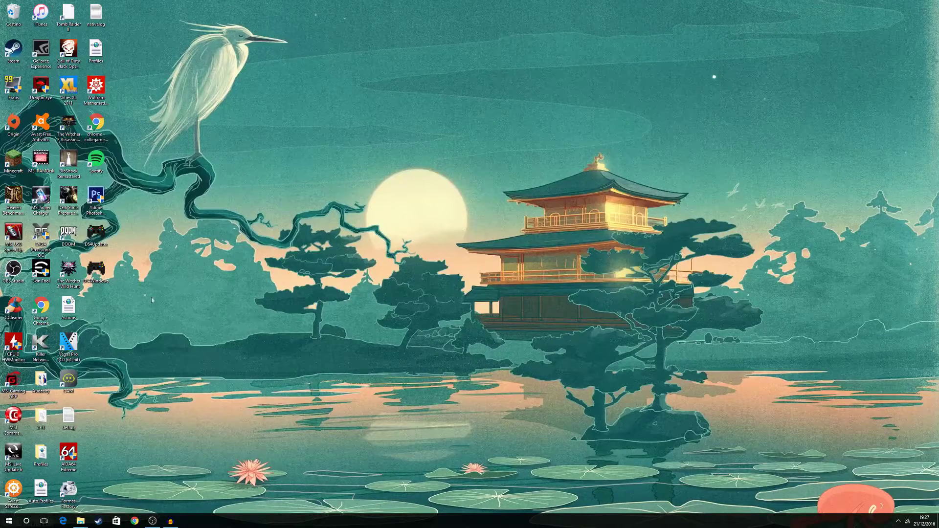
Open EVGA Precision XOC, reset the graphics card to its default settings, and close the tool.
double_click(41, 235)
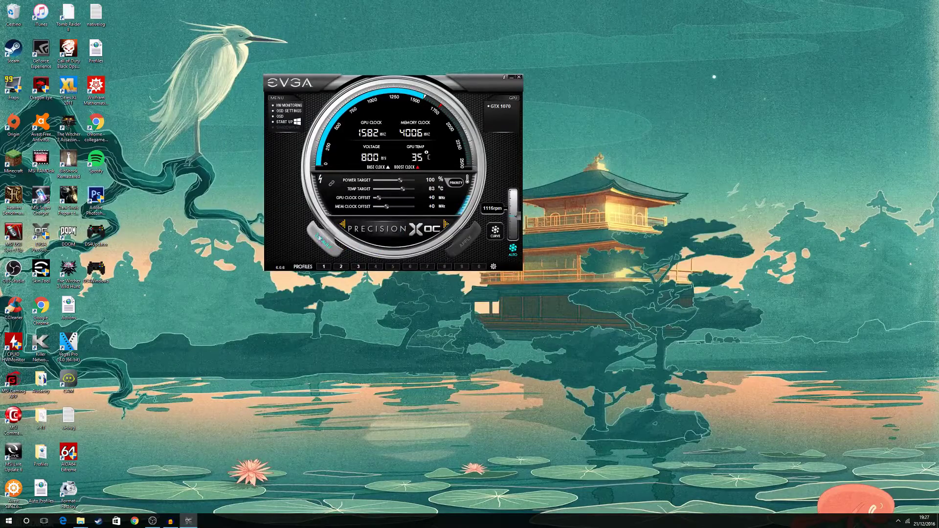
left_click(325, 239)
left_click(511, 78)
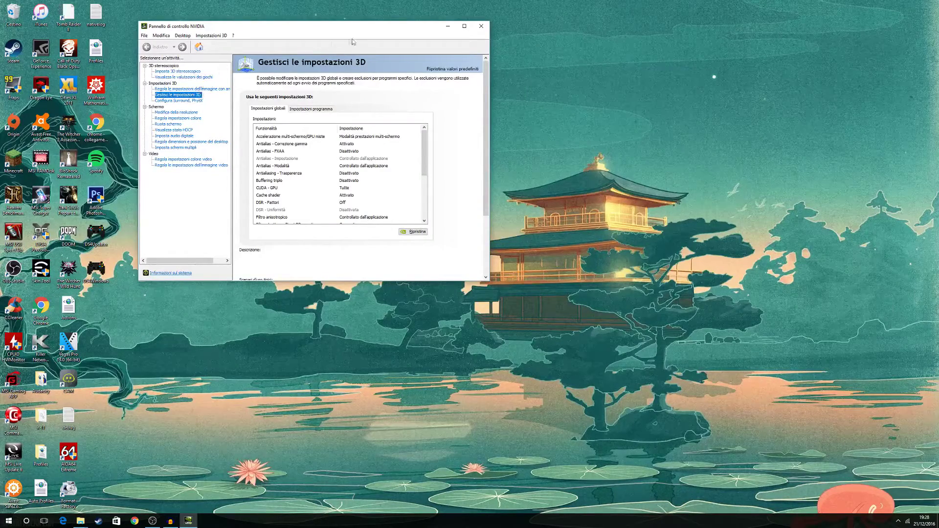
Review the global 3D settings list in the NVIDIA Control Panel and close the window.
left_click_drag(424, 147, 424, 163)
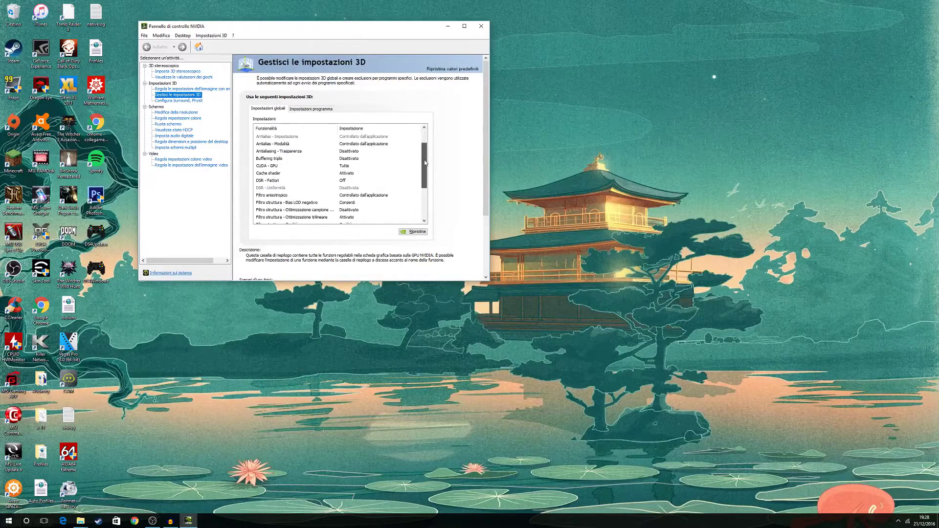
key("alt+F4")
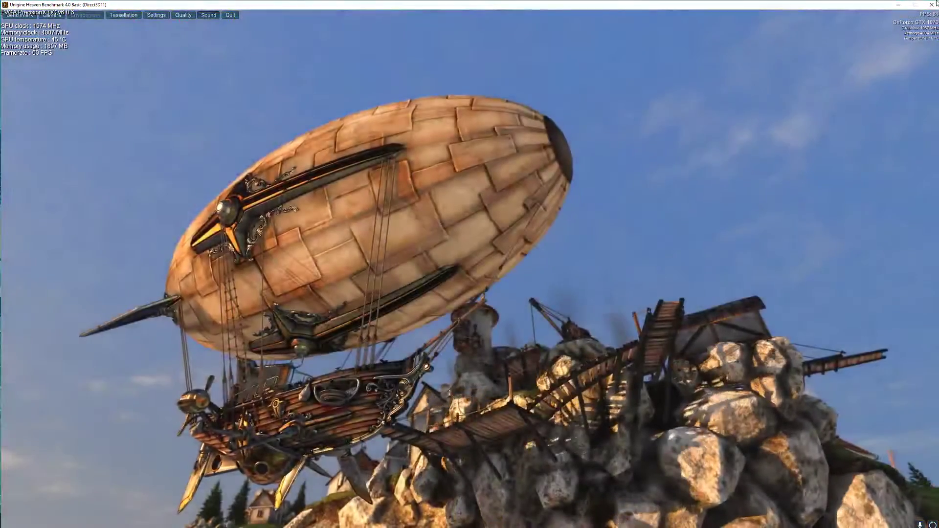
Quit the Heaven benchmark and, in EVGA Precision XOC, raise the voltage and the linked power and temperature targets, with the temp target at 91 °C.
left_click(933, 4)
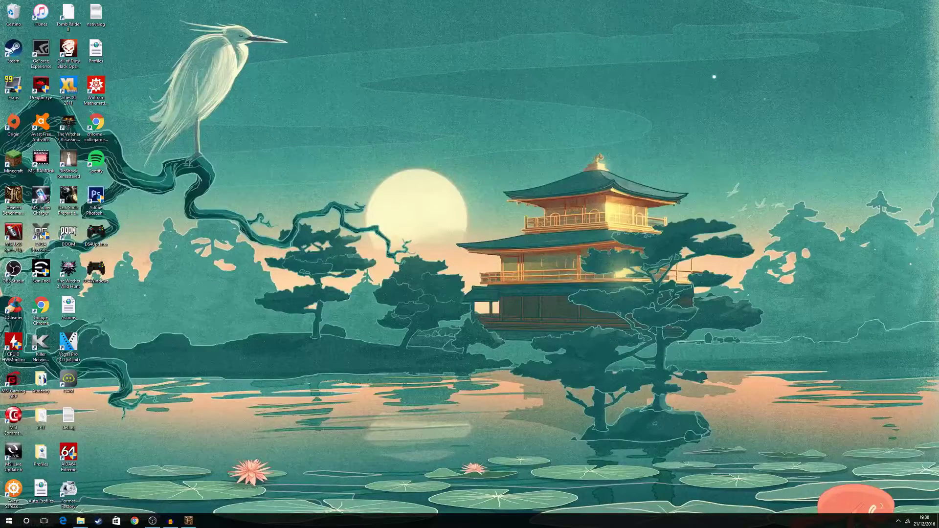
double_click(41, 234)
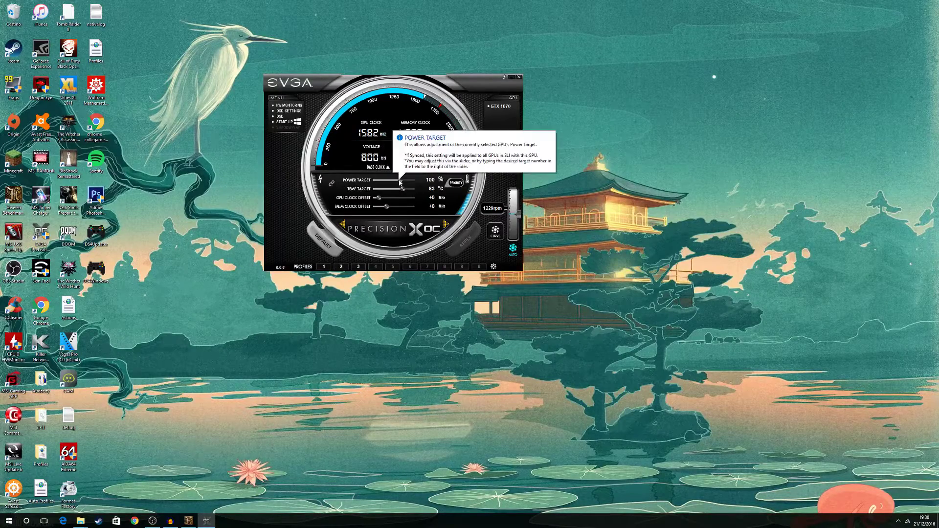
left_click_drag(408, 182, 416, 181)
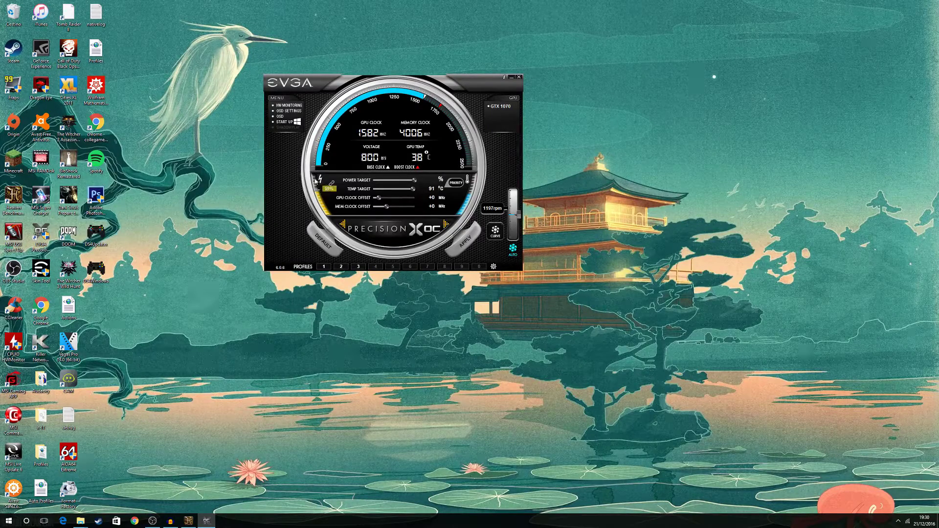
mouse_move(315, 176)
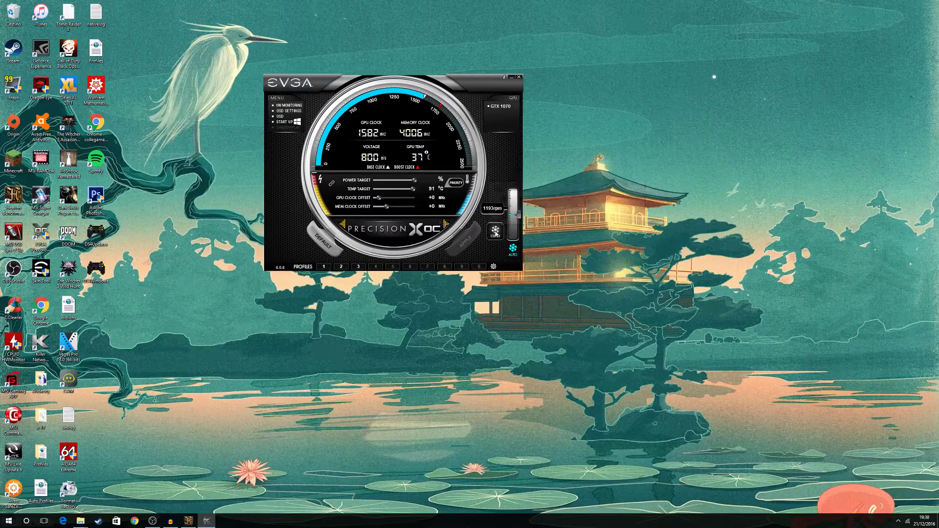
Set the automatic fan curve to the Aggressive preset, confirm it, and close the fan settings.
left_click(494, 231)
left_click(501, 273)
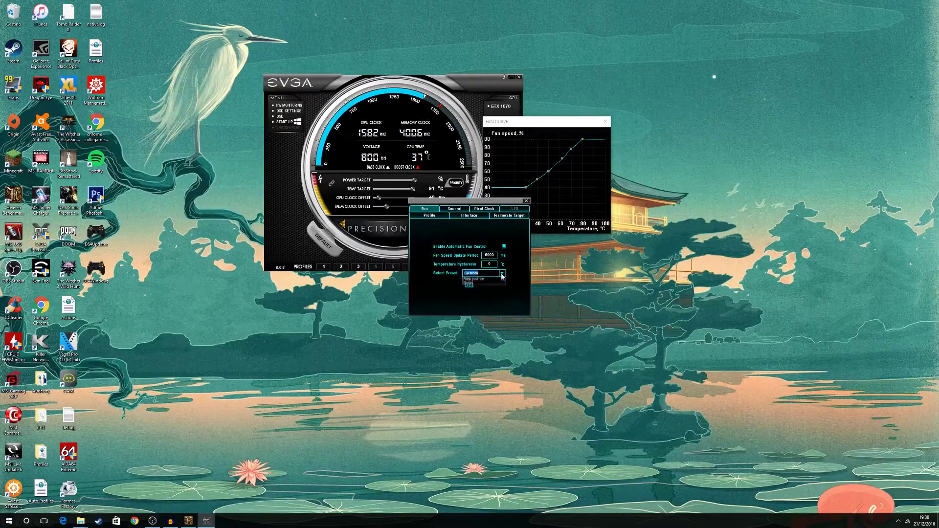
left_click(493, 288)
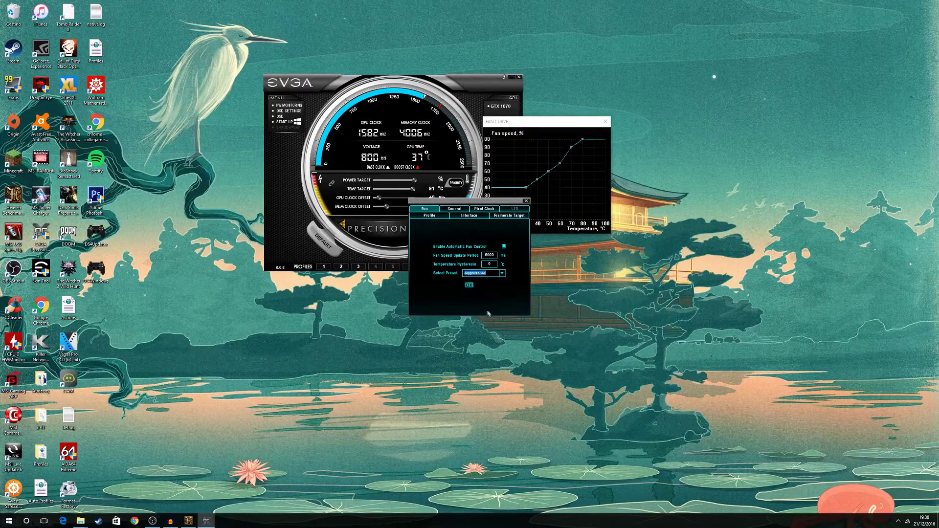
left_click(469, 285)
left_click(527, 201)
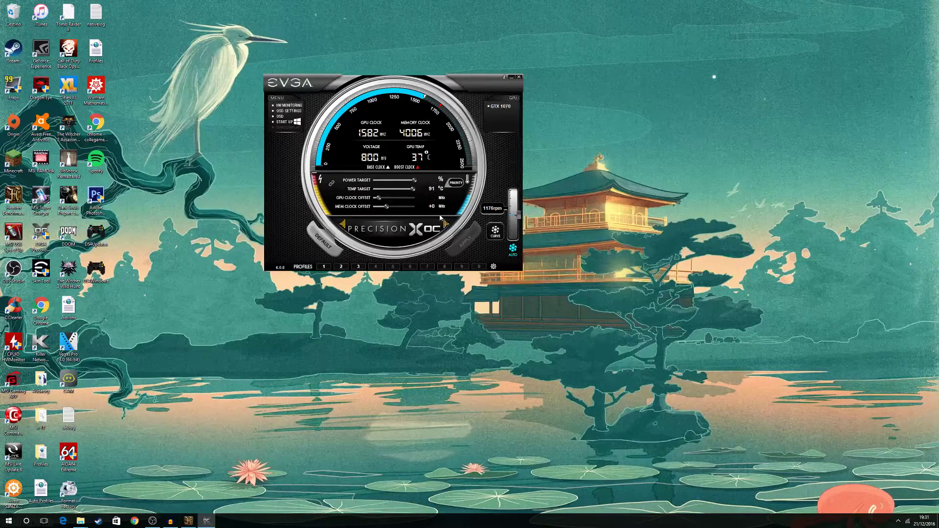
Apply a GPU clock offset of +25 MHz, test it with a Heaven benchmark run, and exit the benchmark.
key("Return")
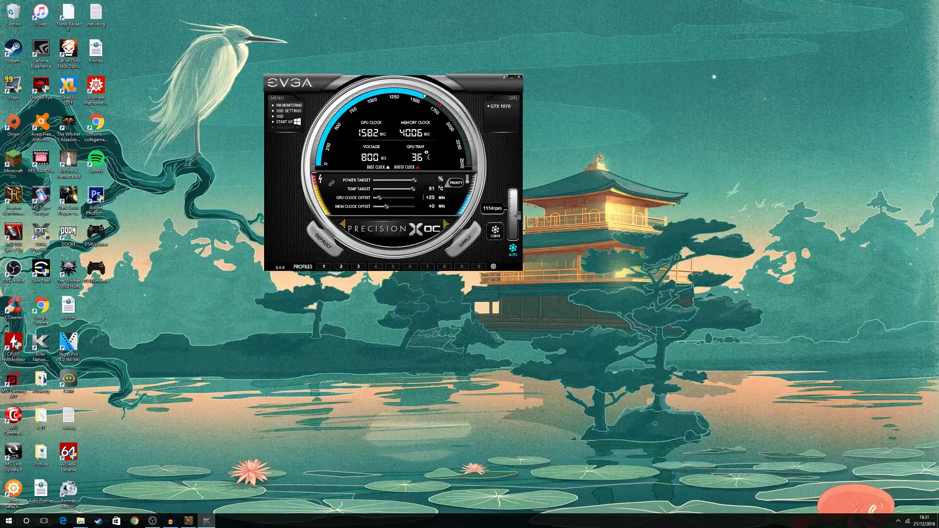
left_click(470, 241)
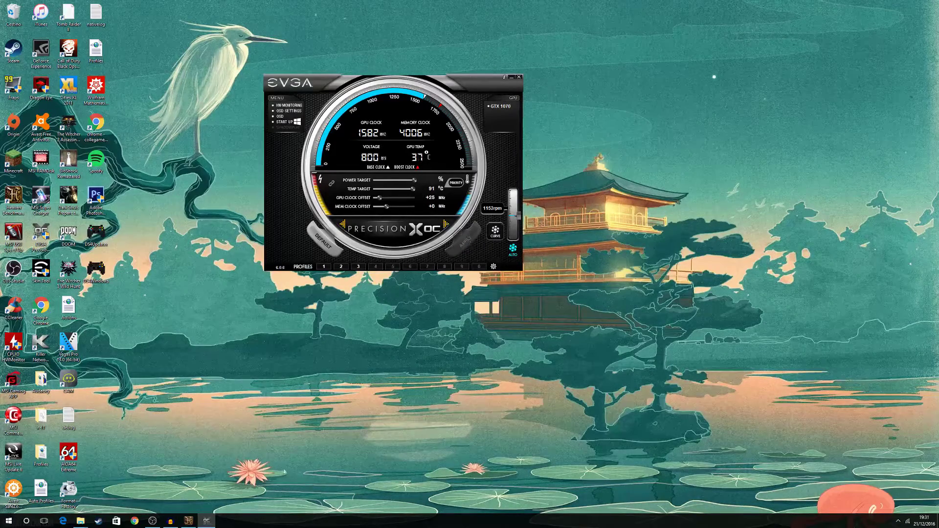
left_click(188, 520)
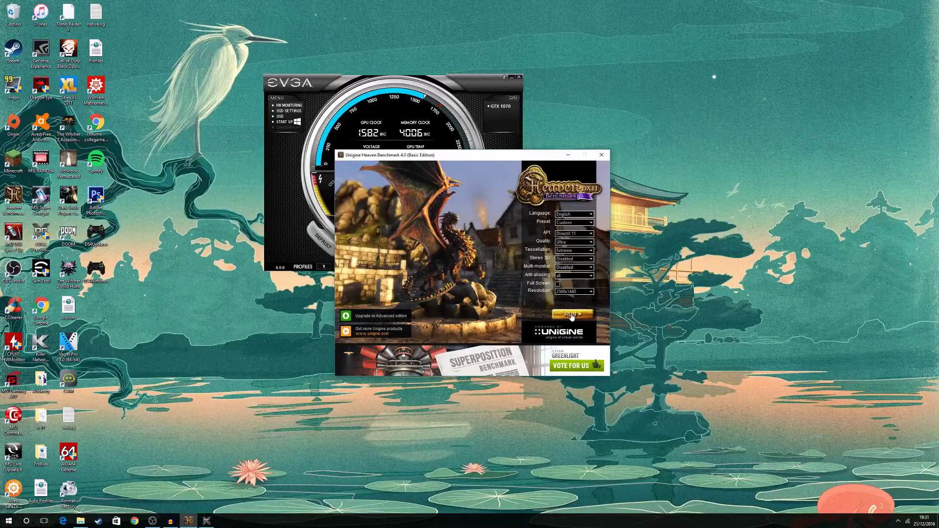
left_click(570, 315)
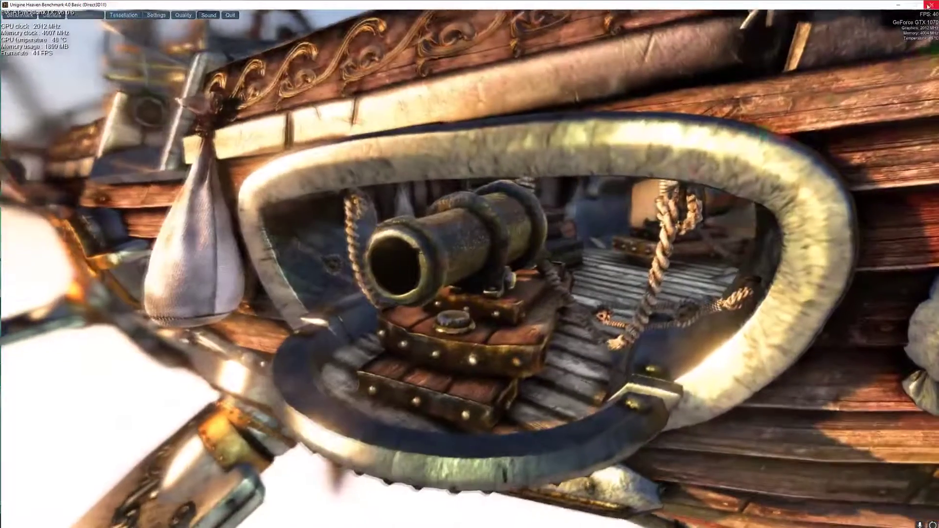
left_click(928, 4)
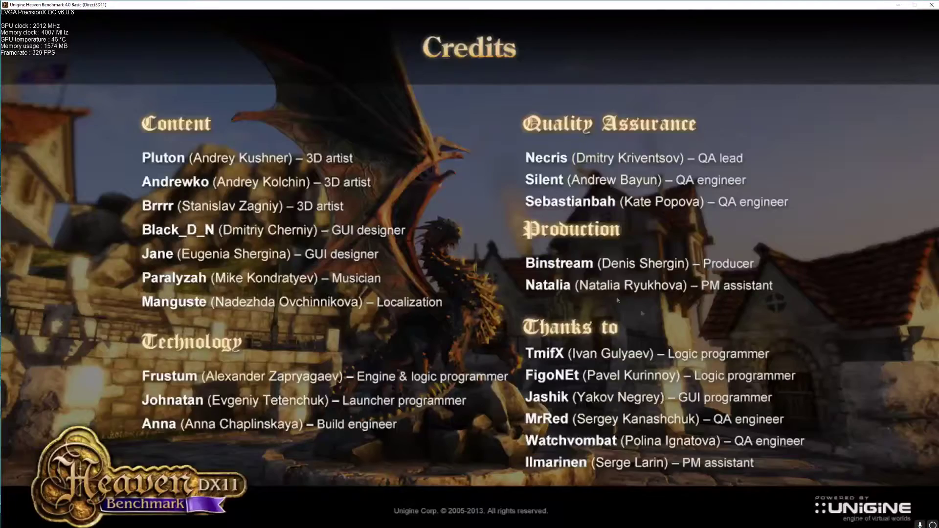
left_click(591, 304)
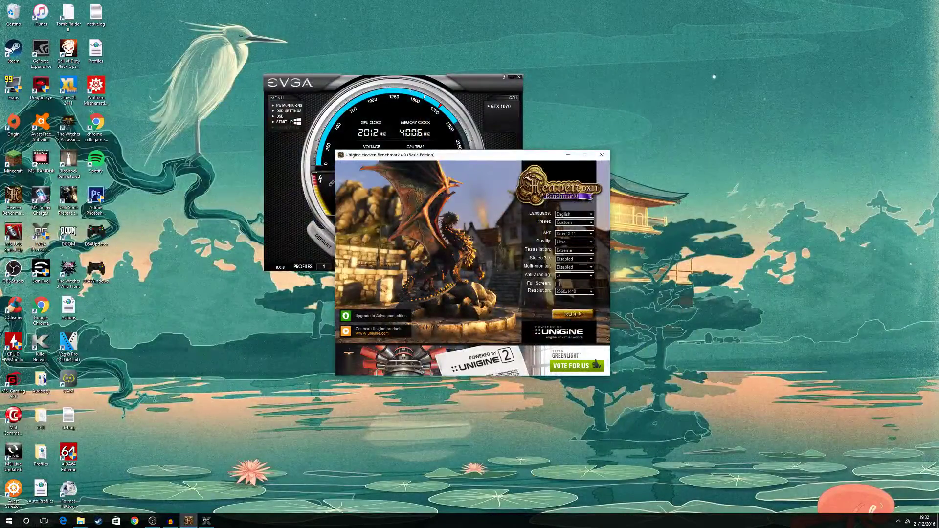
Apply a GPU clock offset of +50 MHz in Precision XOC, test it with a Heaven run, and exit the benchmark.
left_click(442, 140)
left_click(430, 197)
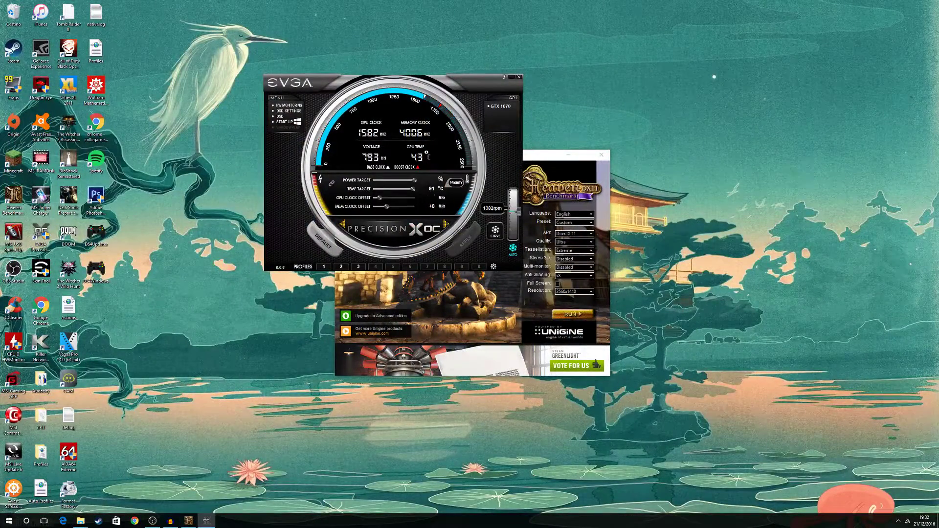
type("50")
key("Return")
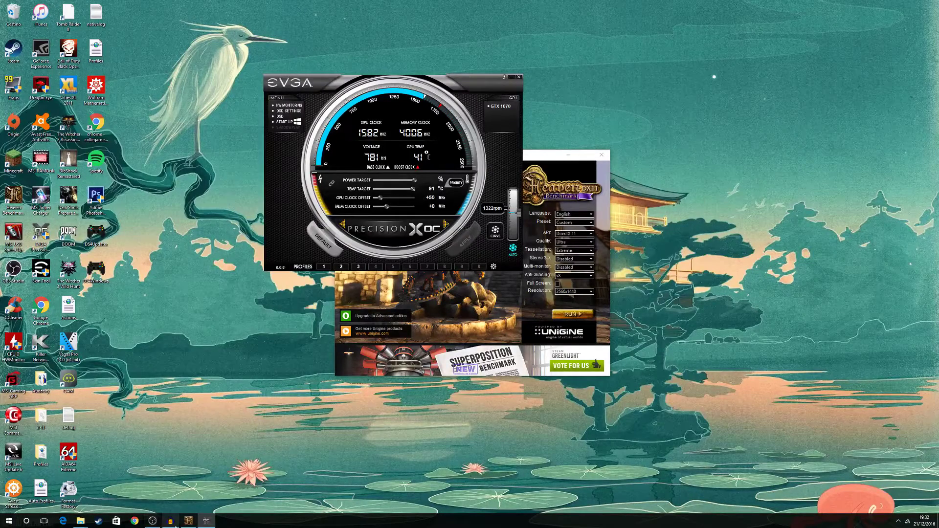
left_click(187, 524)
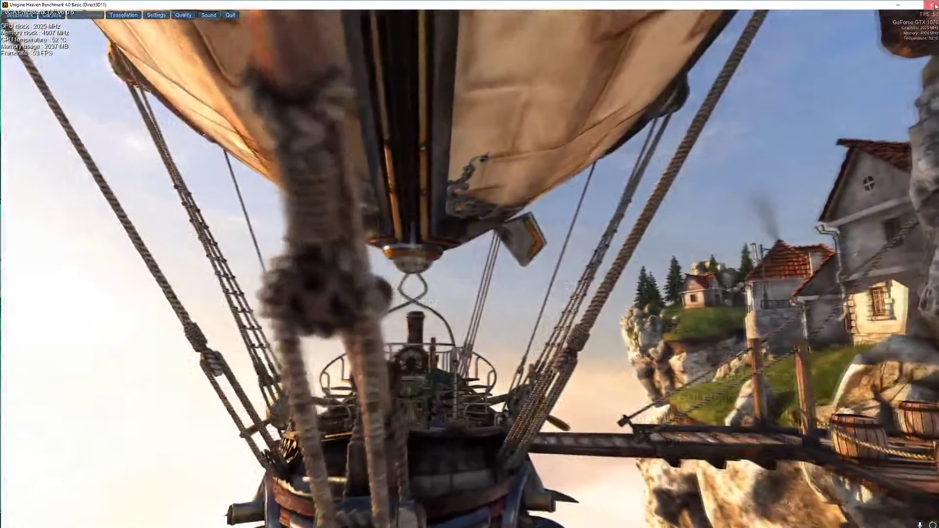
left_click(932, 5)
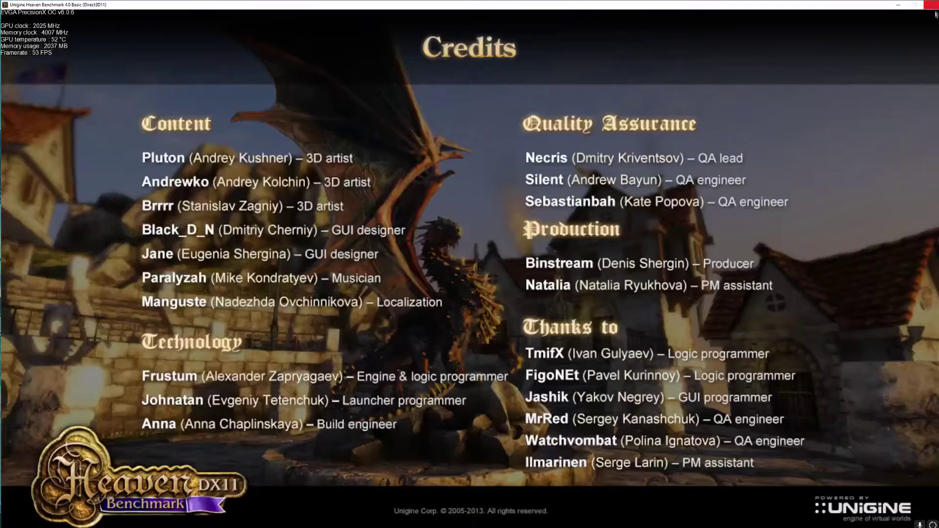
left_click(780, 284)
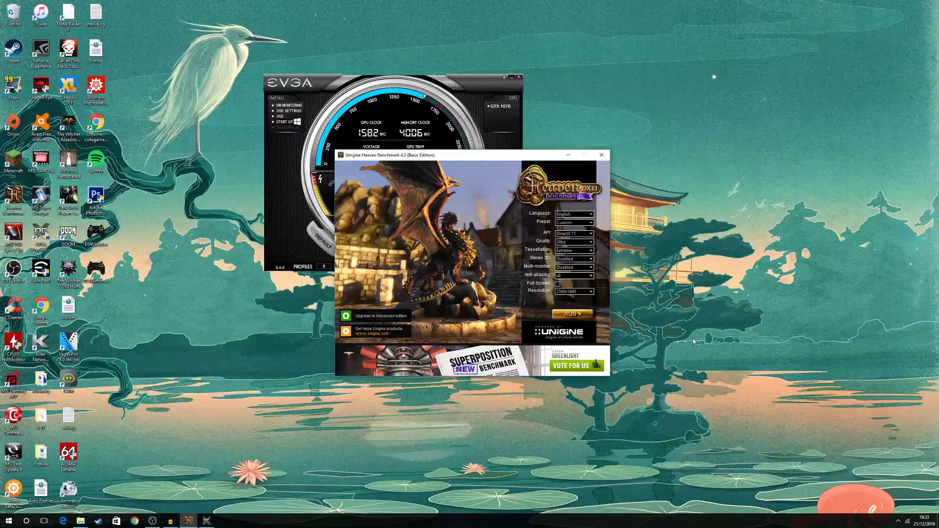
Apply a GPU clock offset of +125 MHz in Precision XOC, test it with a Heaven run, and exit the benchmark.
left_click(467, 100)
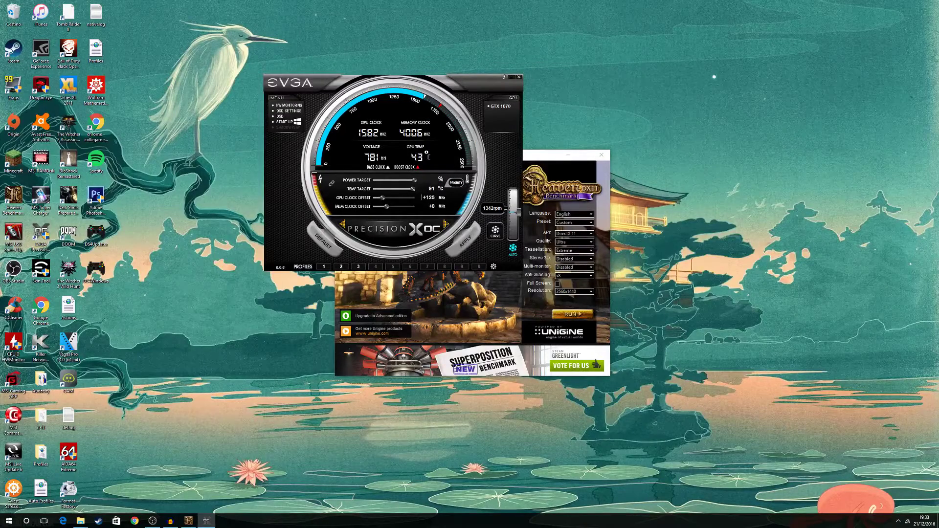
left_click(464, 242)
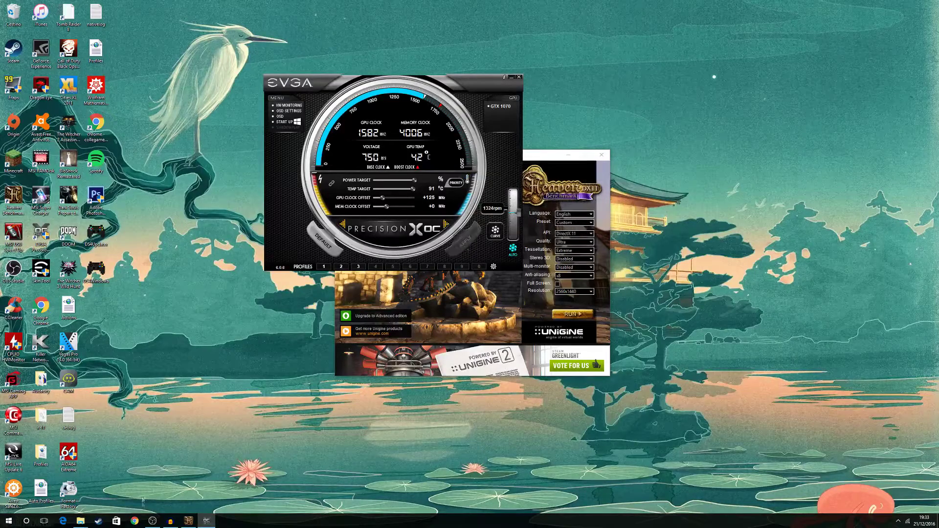
left_click(188, 521)
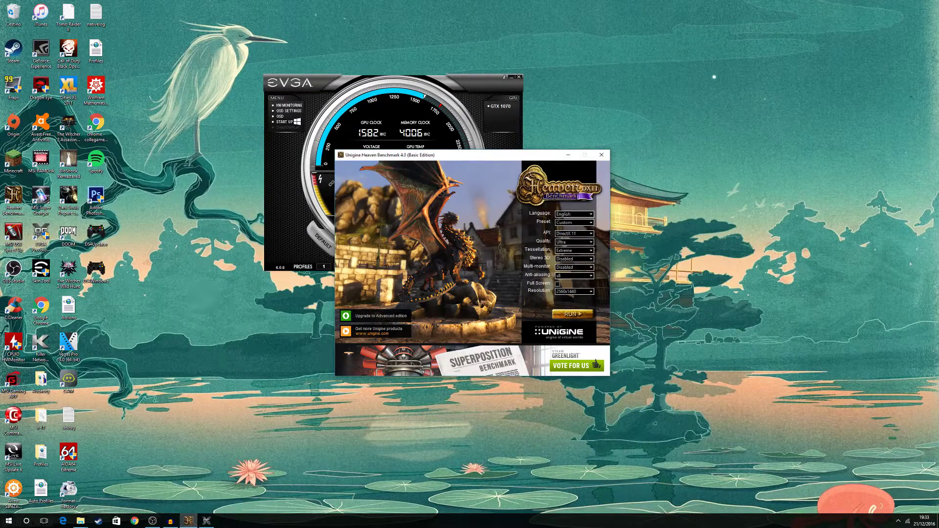
left_click(570, 315)
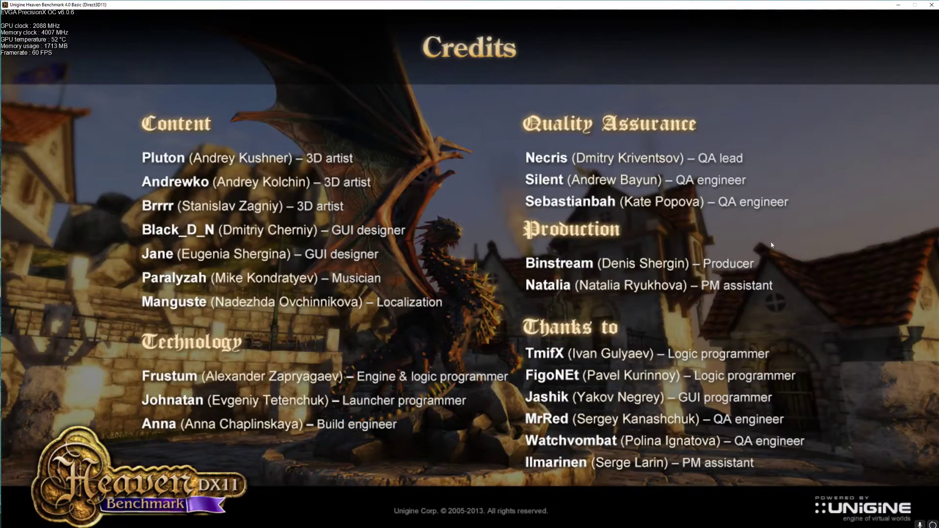
key("alt+F4")
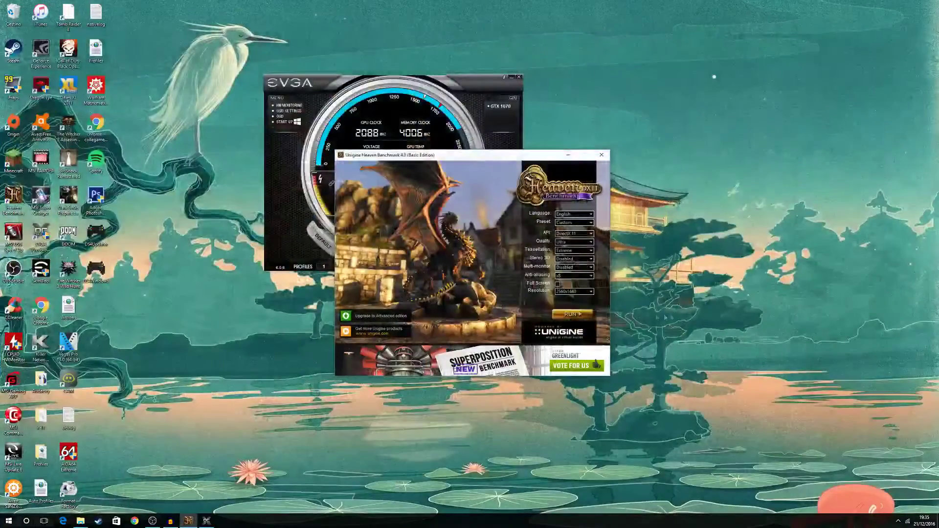
Switch back to Precision XOC and apply a GPU clock offset of +150 MHz.
key("alt+Tab")
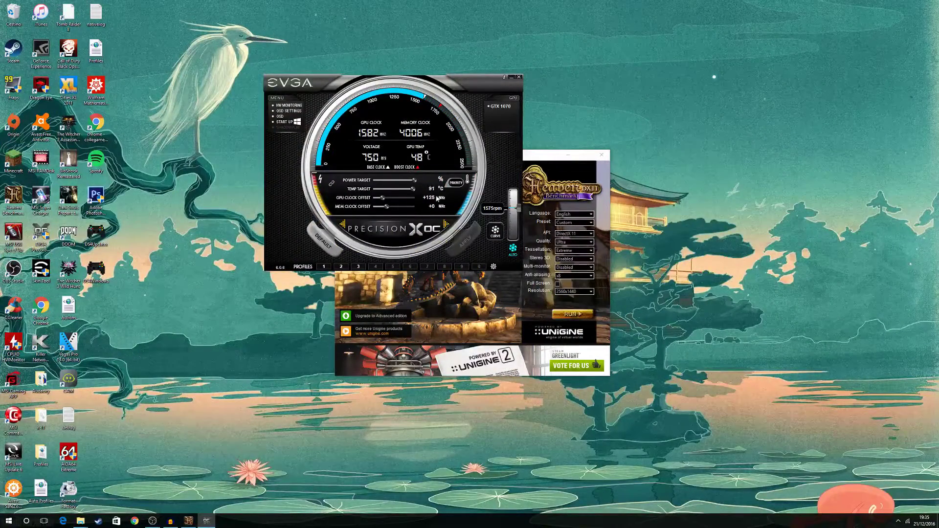
left_click(434, 197)
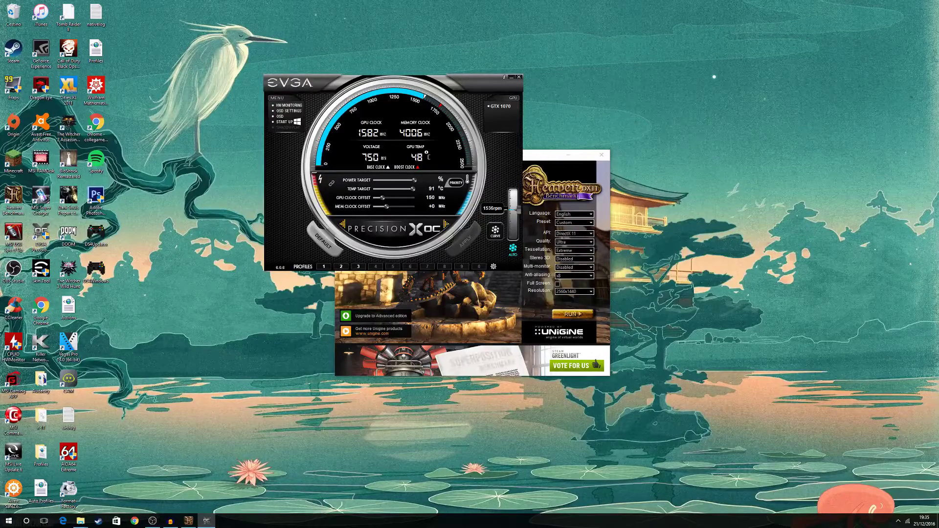
type("150")
key("Return")
left_click(472, 233)
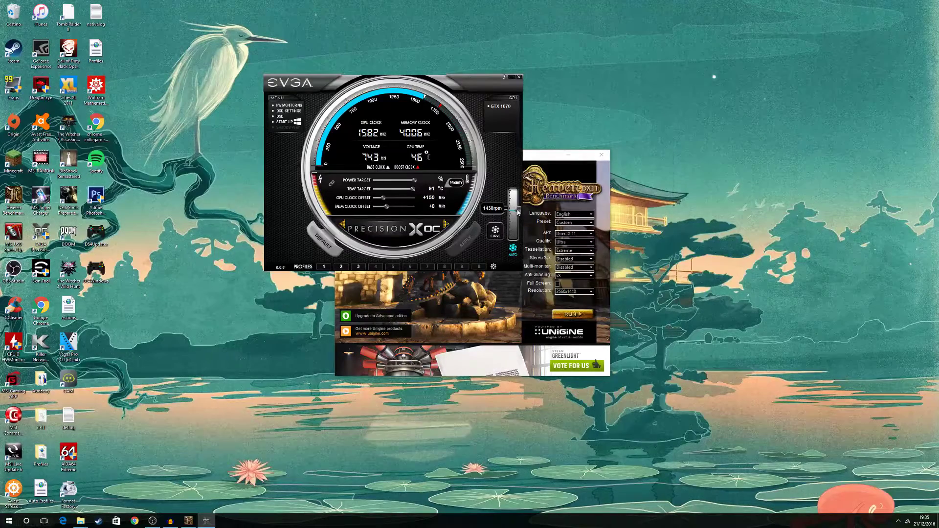
Try a higher manual fan speed, apply it, and return the fan to automatic control.
left_click_drag(517, 211, 514, 192)
left_click(465, 243)
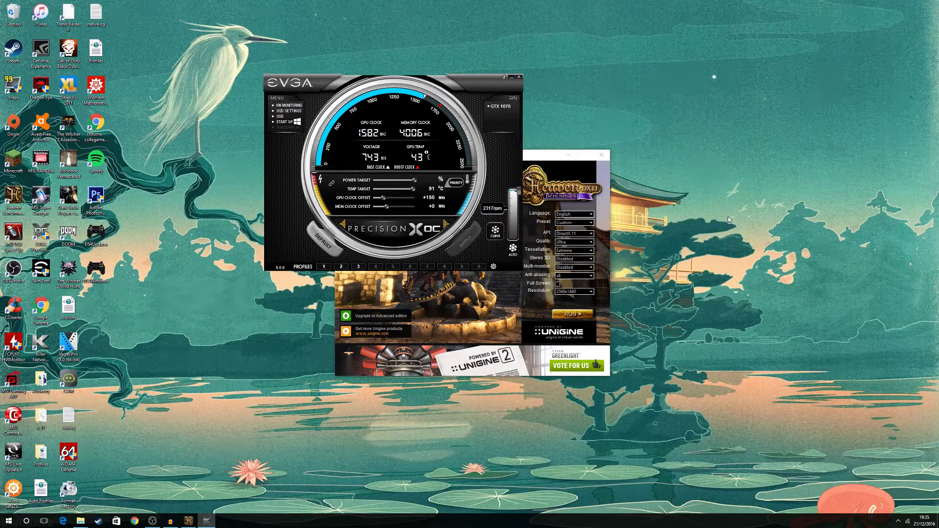
left_click(512, 248)
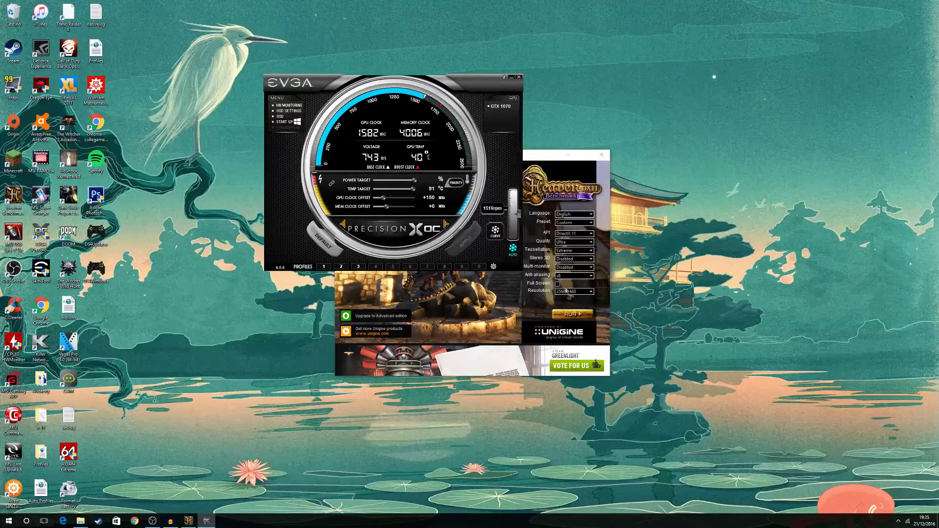
Test the current overclock in Heaven, apply a reduced GPU clock offset of +125 MHz, and reposition the Precision XOC window.
left_click(574, 315)
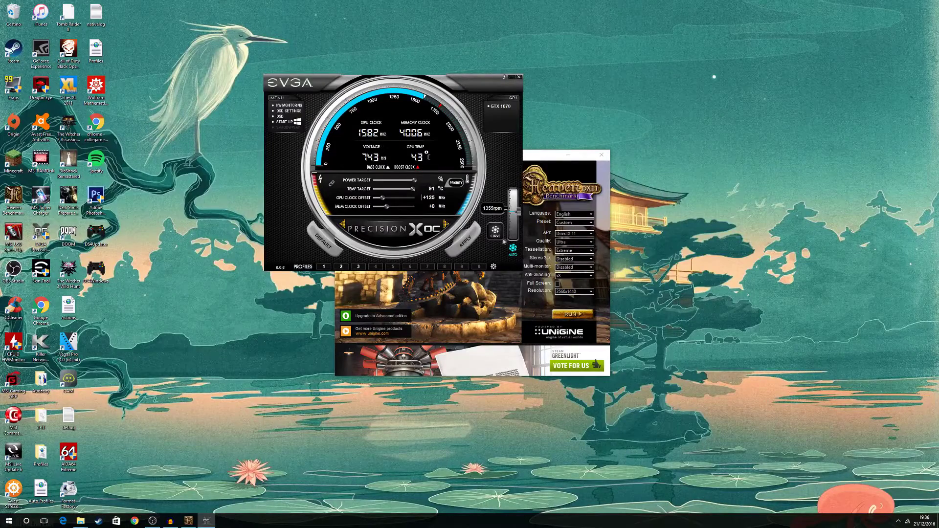
left_click(468, 247)
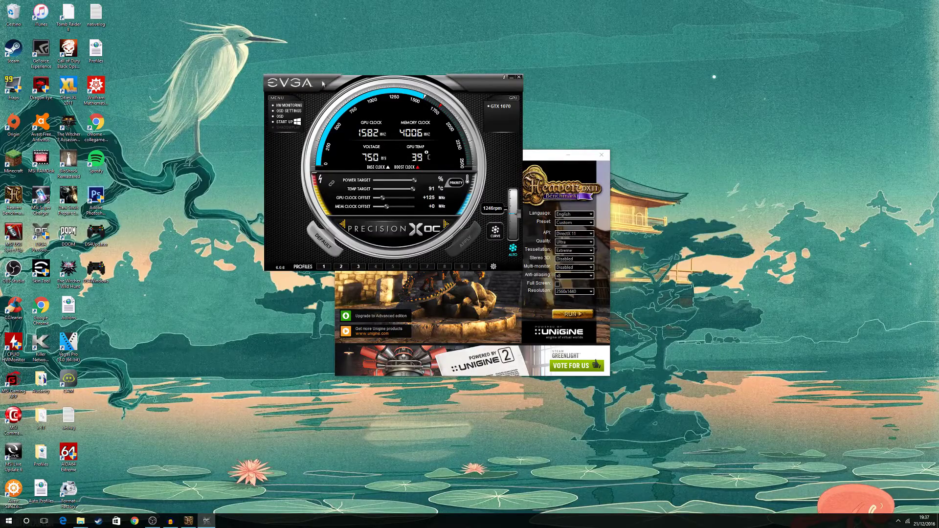
left_click_drag(322, 85, 293, 68)
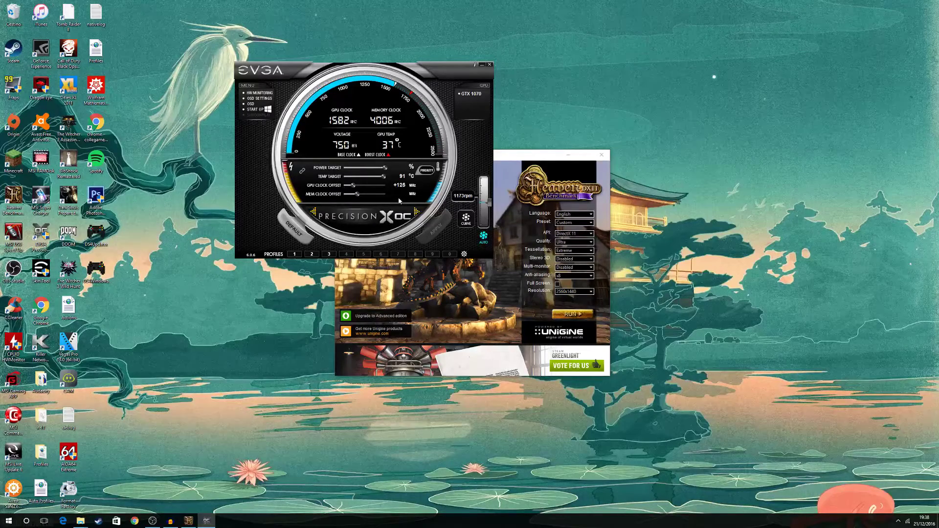
Set the memory clock offset to +500 MHz and apply it.
type("500")
key("Return")
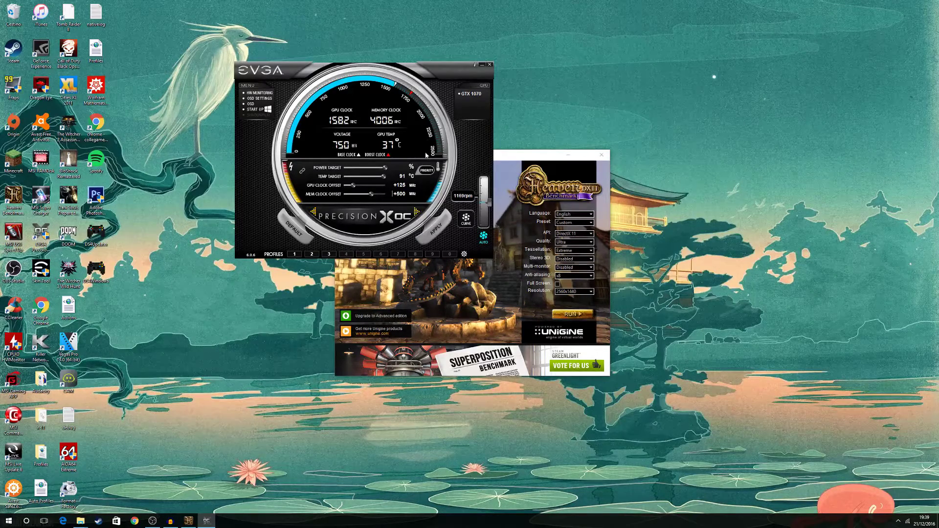
left_click(434, 238)
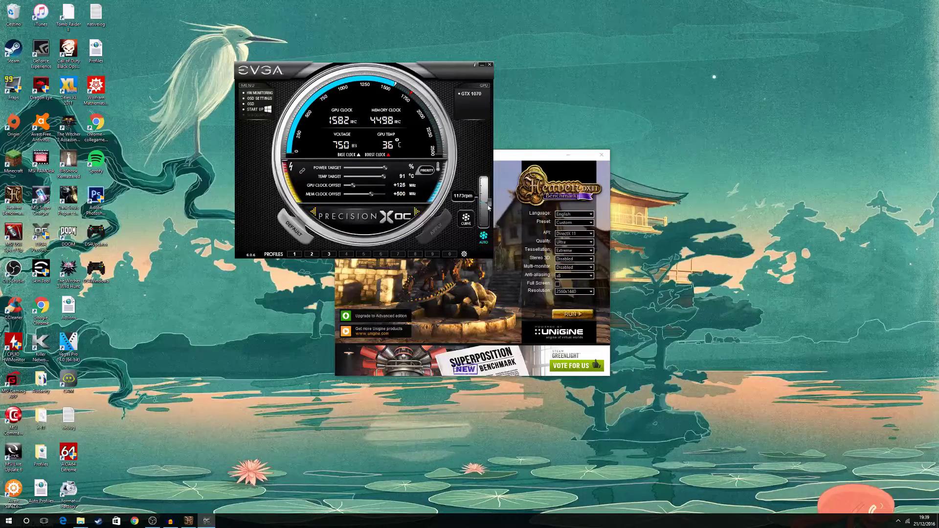
Bring up the OC Scanner voltage/frequency graph and switch its mode from Basic to Manual.
left_click(416, 213)
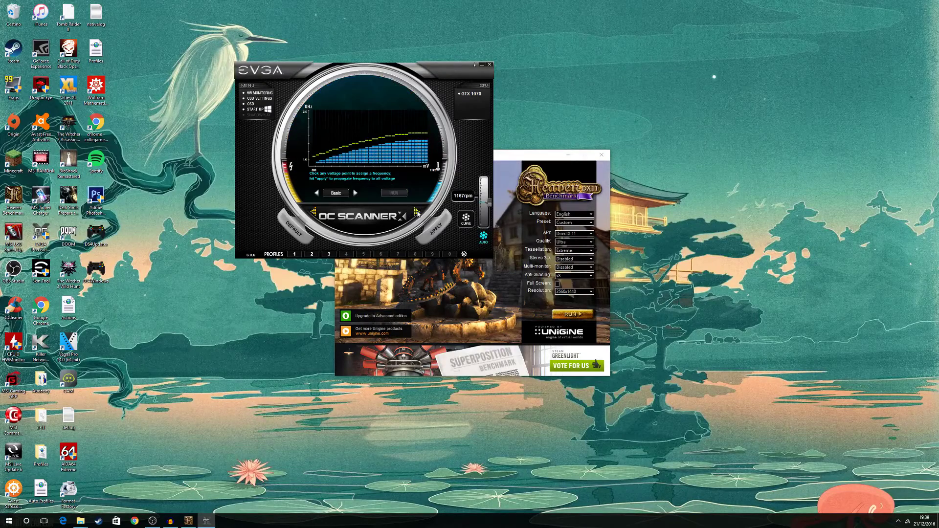
left_click(416, 213)
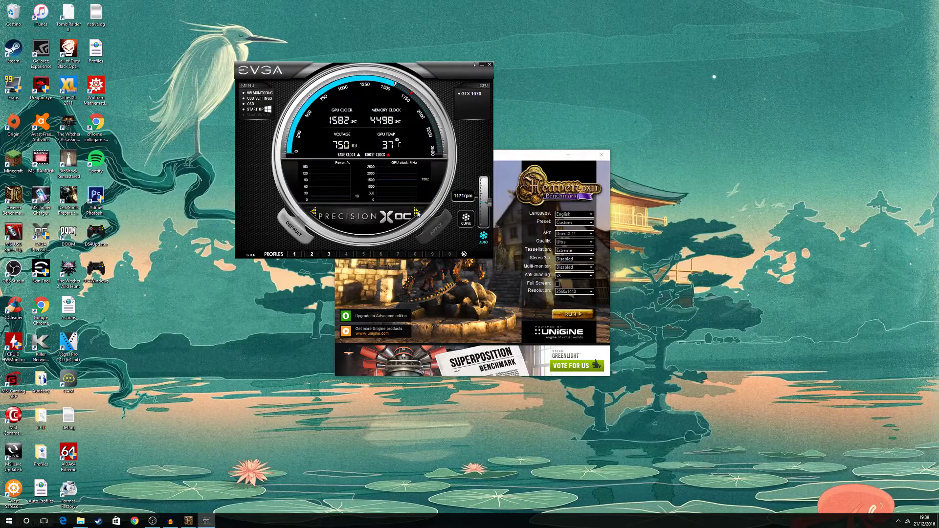
left_click(416, 213)
left_click(357, 193)
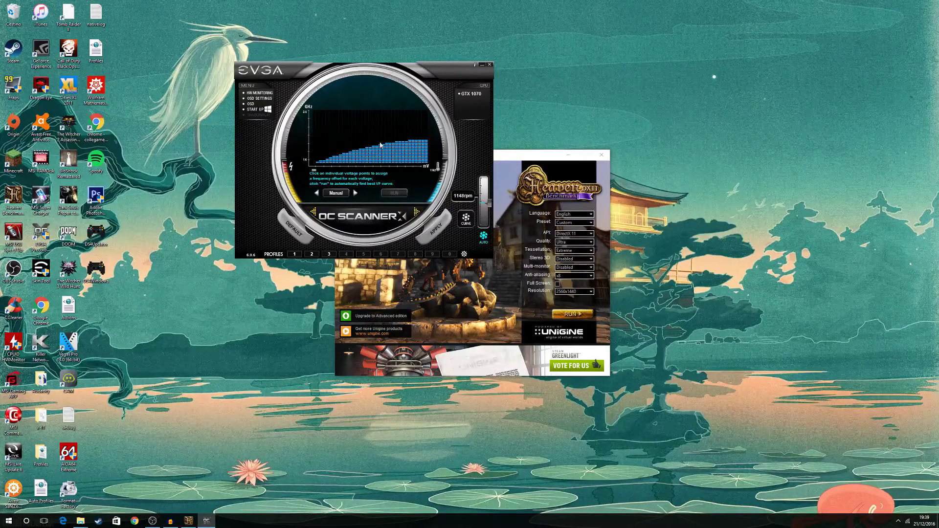
Raise the frequency offsets of individual voltage points at the upper end of the curve, apply them, and show the desktop.
mouse_move(384, 145)
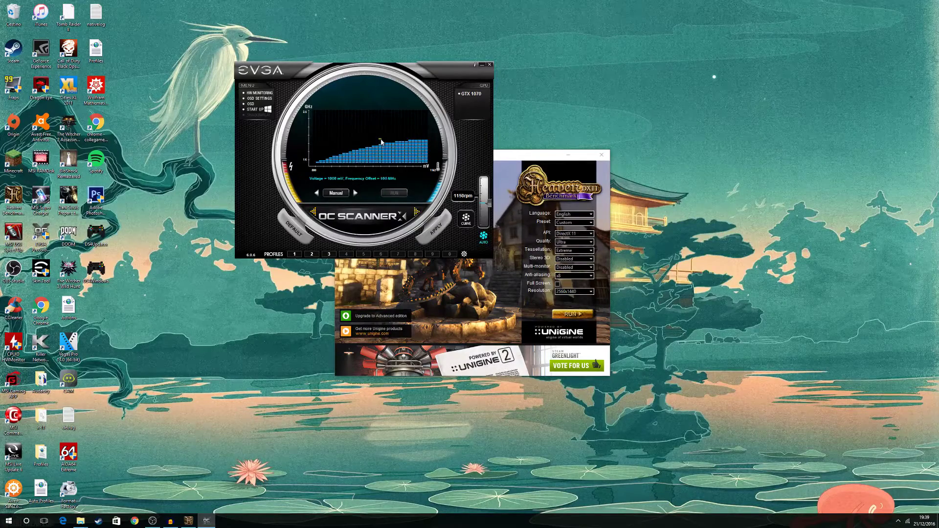
key("Up")
key("Up")
key("Up")
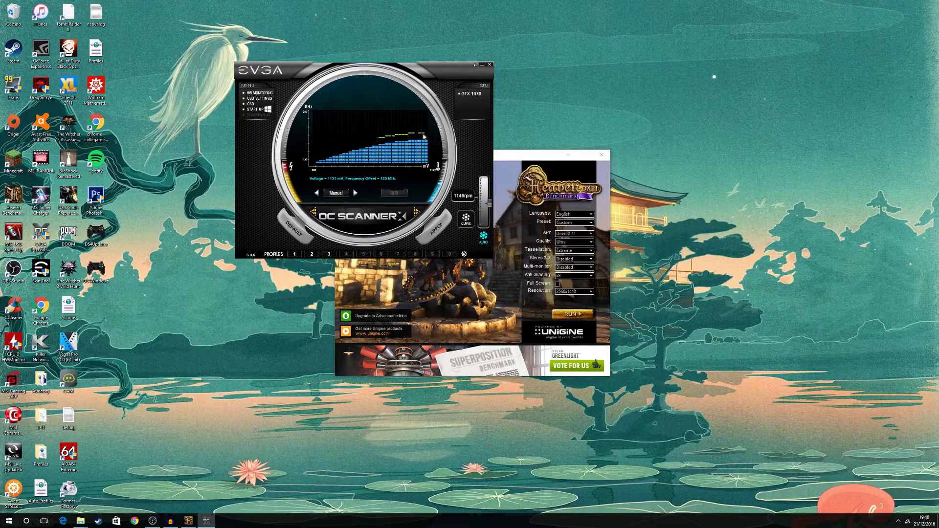
left_click(425, 135)
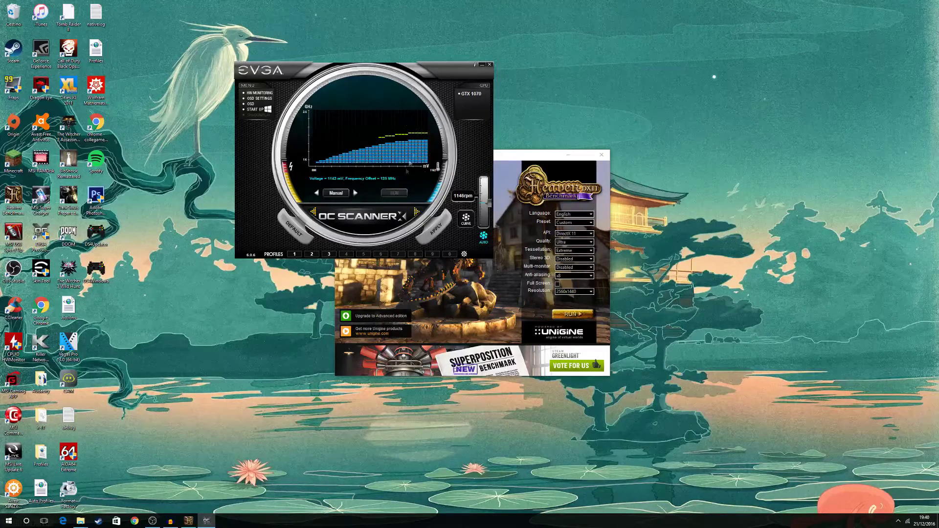
left_click(436, 226)
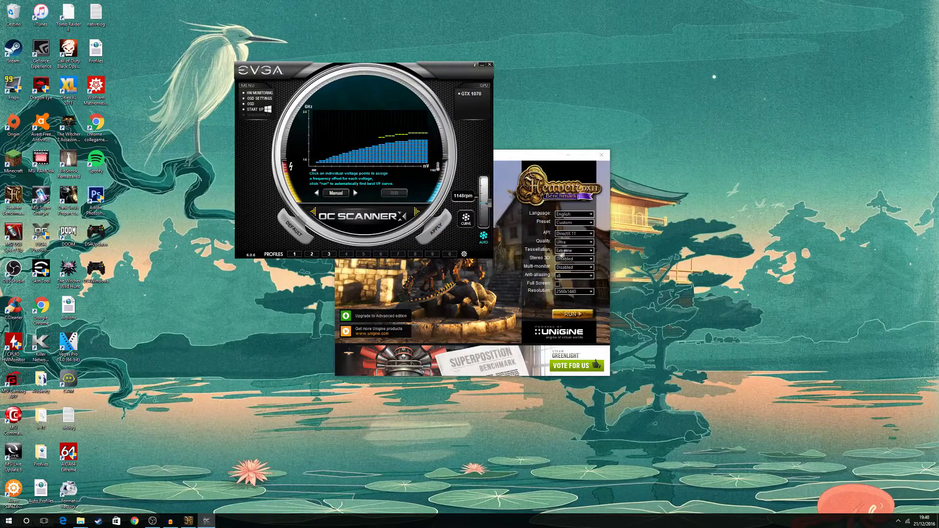
key("super+d")
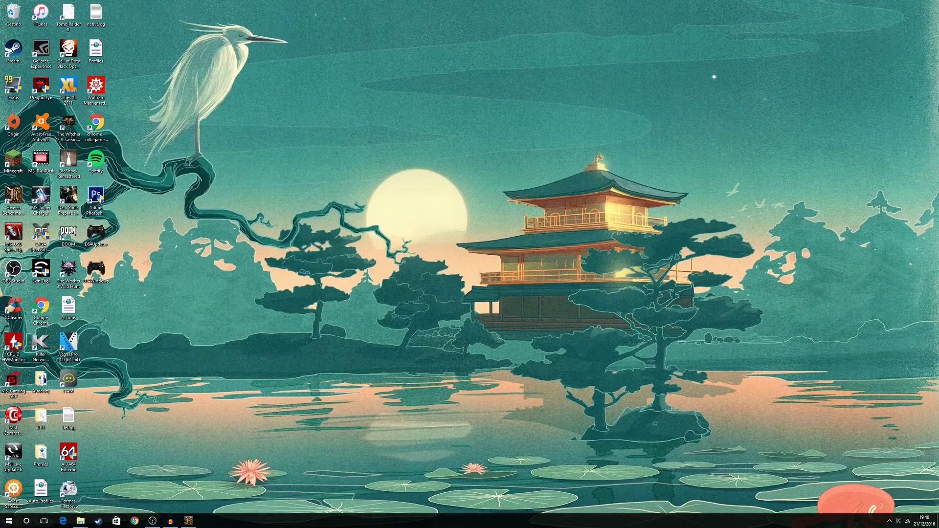